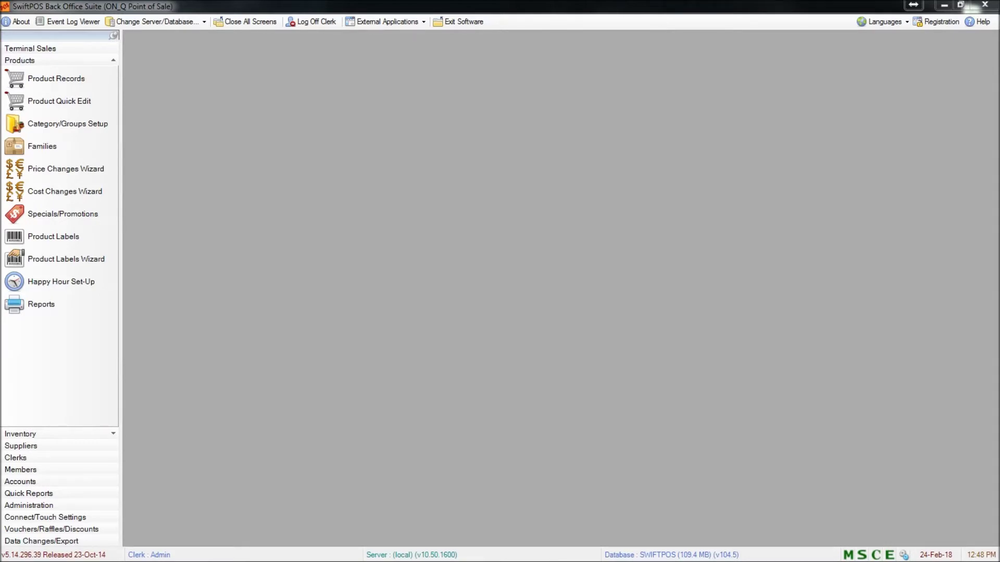
Step: Open the Families screen under Products in the left navigation
{"action": "left_click", "coordinate": [56, 155]}
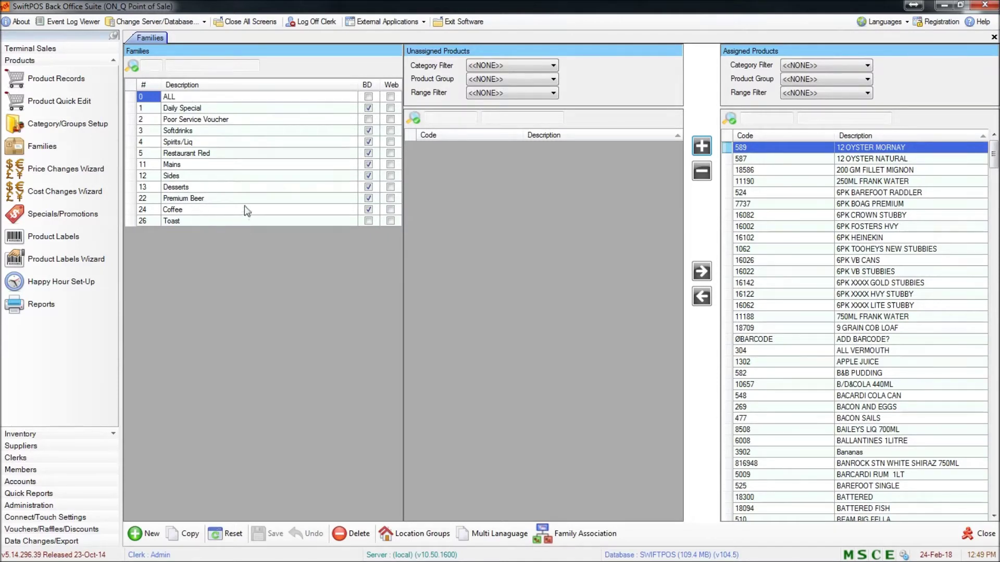
Step: Review the Desserts, Sides and Spirits/Liq assigned products, then add a new family
{"action": "left_click", "coordinate": [211, 187]}
{"action": "key", "text": "Up"}
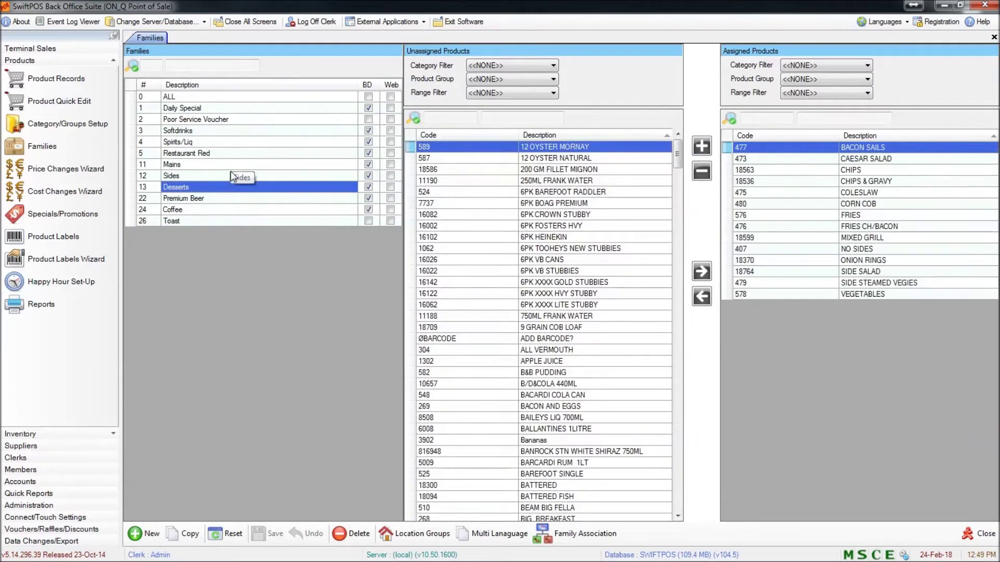
{"action": "key", "text": "Up"}
{"action": "key", "text": "Up"}
{"action": "key", "text": "Up"}
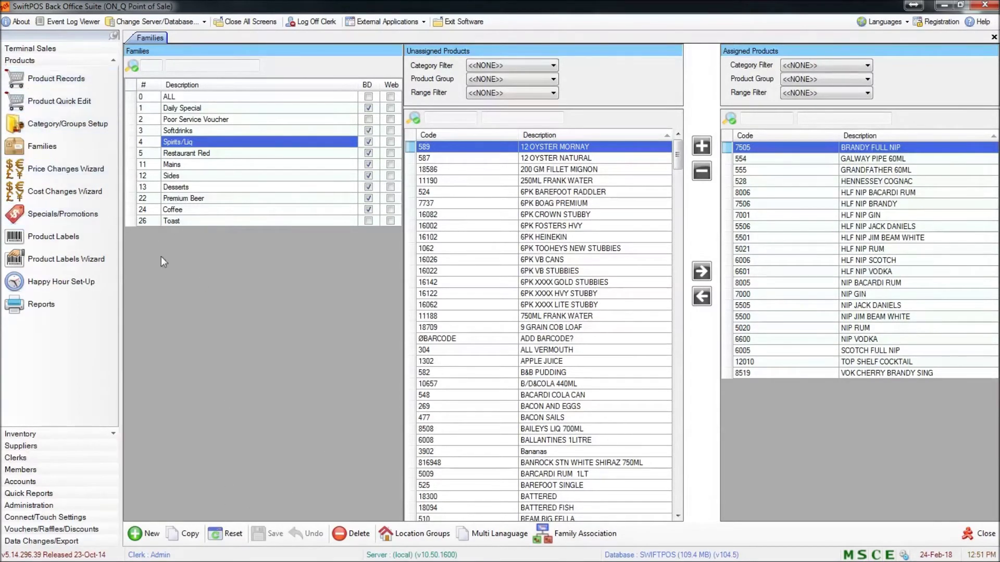
{"action": "left_click", "coordinate": [147, 529]}
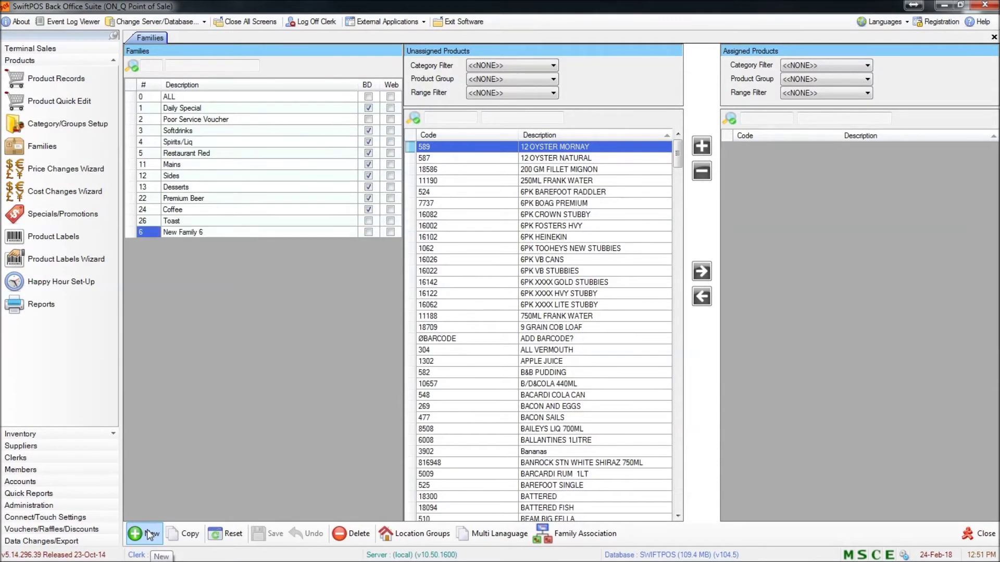
Step: Number the new family 27, name it 'Juice', and save it
{"action": "left_click", "coordinate": [144, 233]}
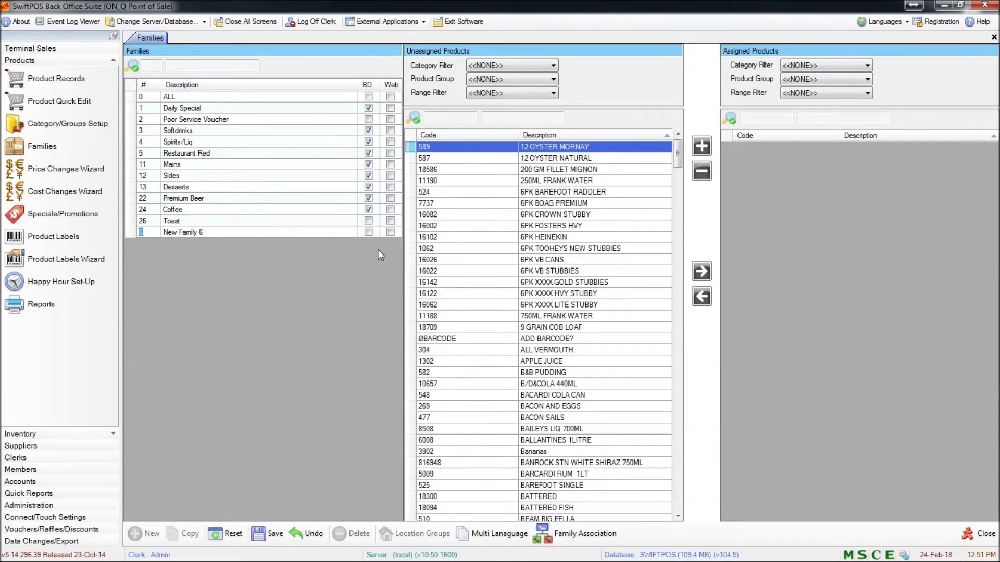
{"action": "type", "text": "27"}
{"action": "left_click", "coordinate": [211, 236]}
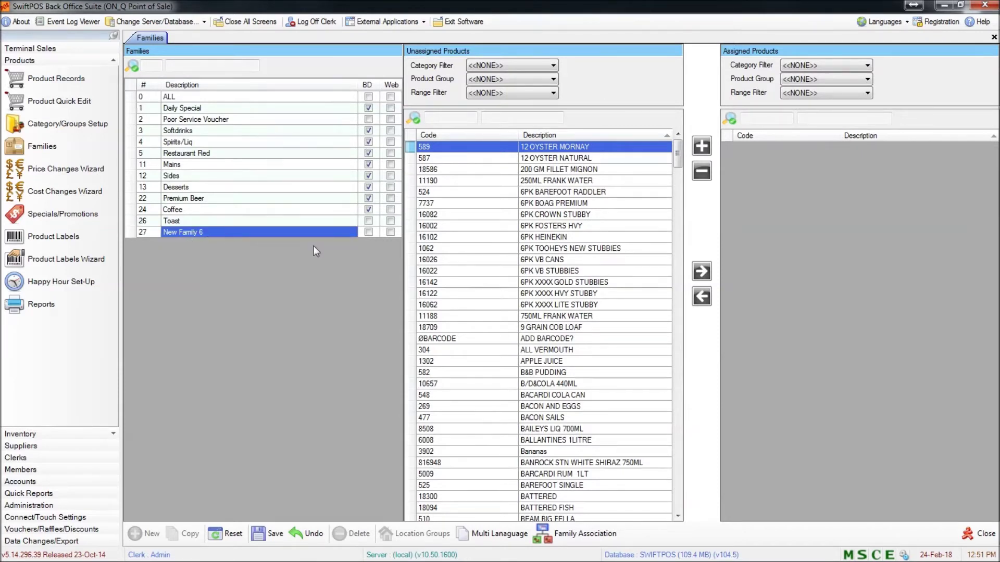
{"action": "type", "text": "Juice"}
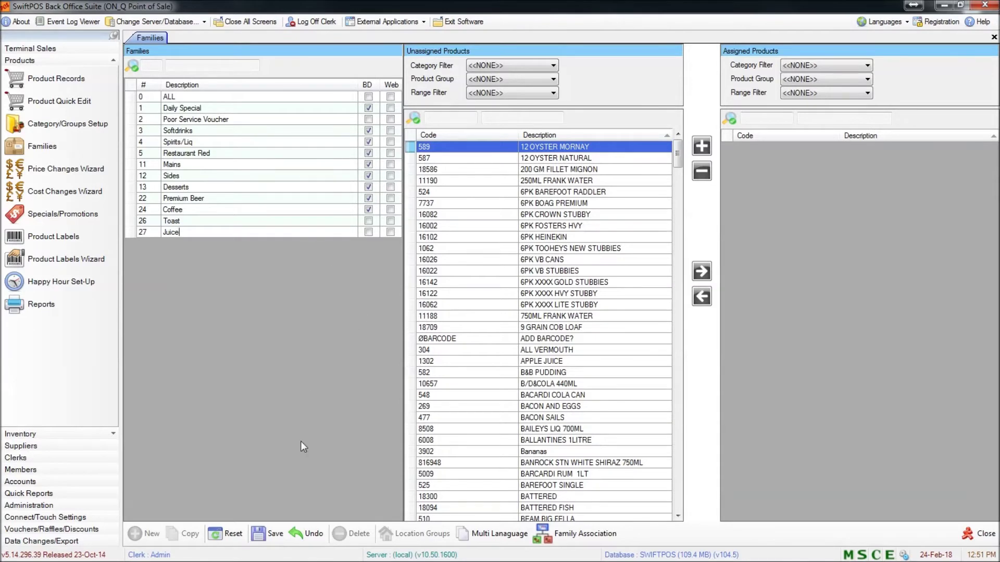
{"action": "left_click", "coordinate": [269, 535]}
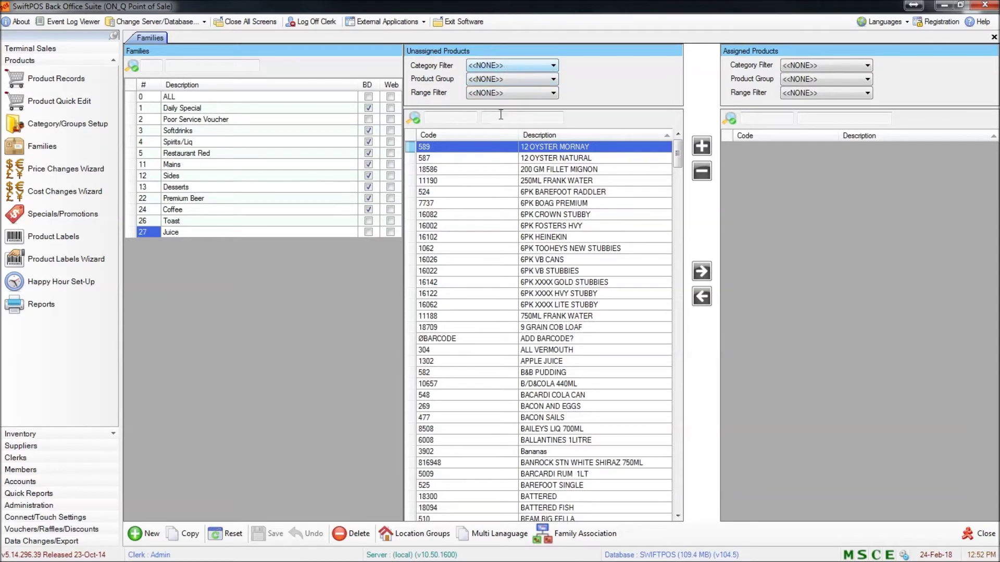
{"action": "left_click", "coordinate": [513, 118]}
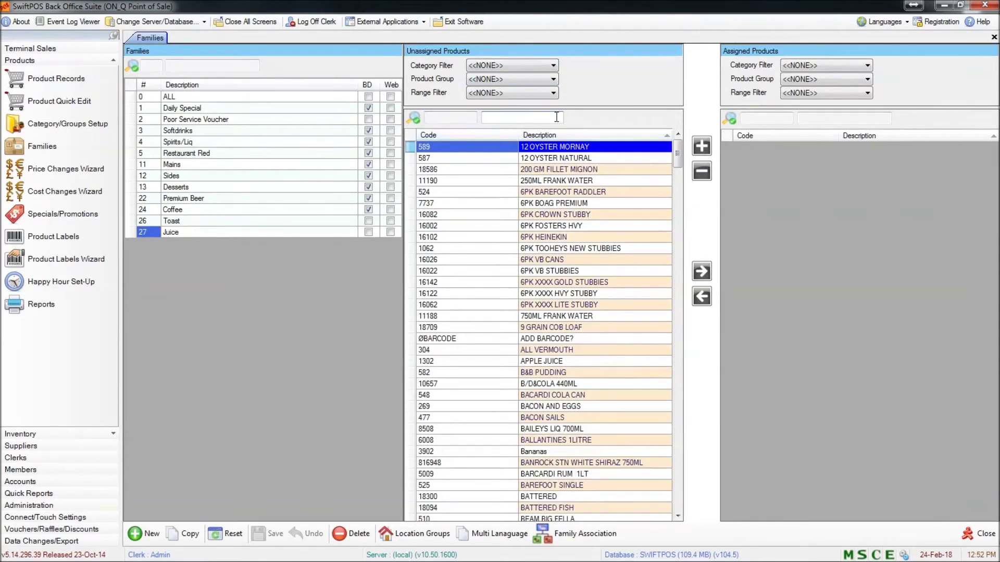
Step: Filter unassigned products to the JUICE category and assign Apple Juice (1302) to Juice
{"action": "left_click", "coordinate": [528, 118]}
{"action": "left_click", "coordinate": [547, 65]}
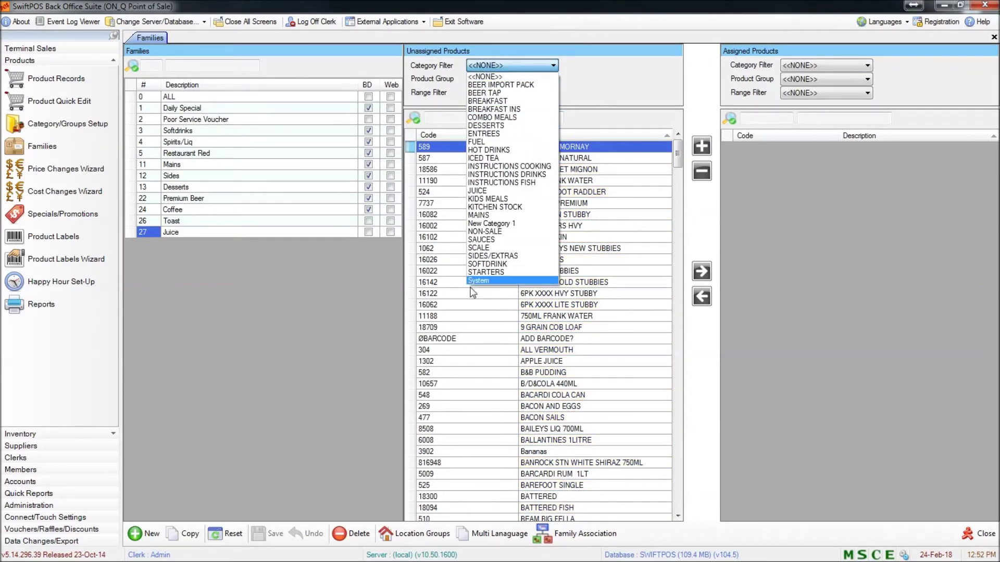
{"action": "left_click", "coordinate": [488, 192]}
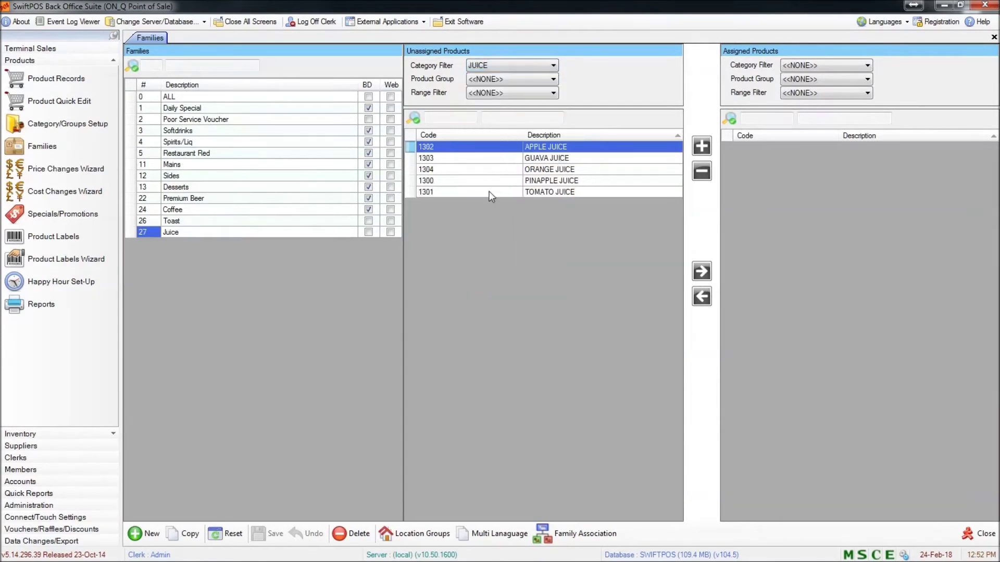
{"action": "left_click", "coordinate": [701, 147]}
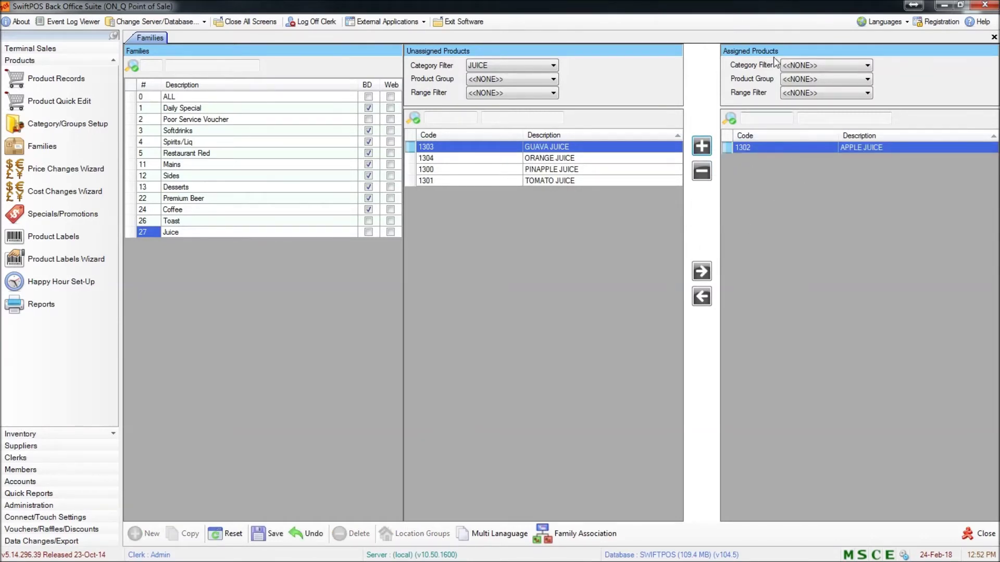
Step: Assign all five juice products, codes 1300–1304, to the Juice family and save
{"action": "left_click", "coordinate": [702, 171]}
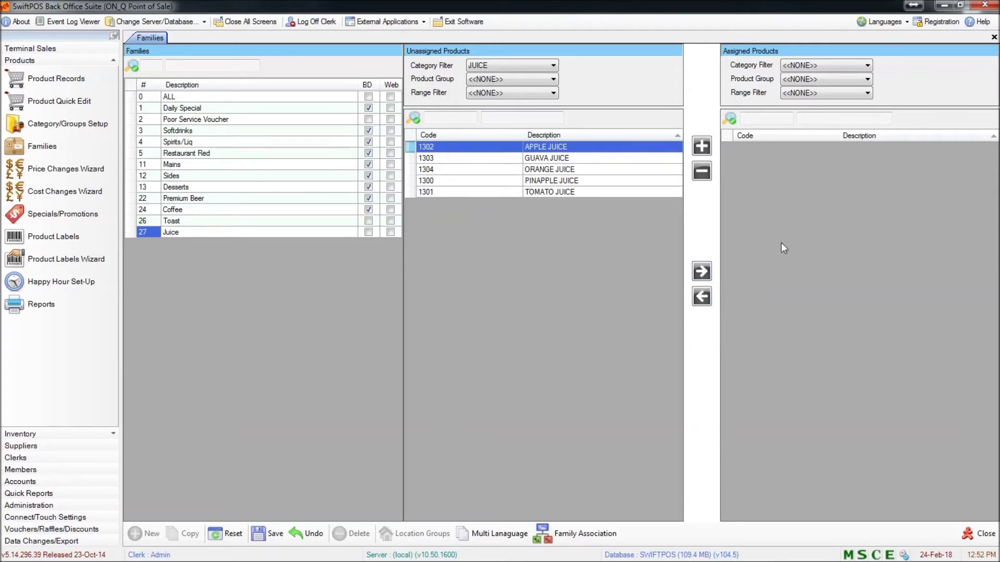
{"action": "left_click", "coordinate": [700, 272]}
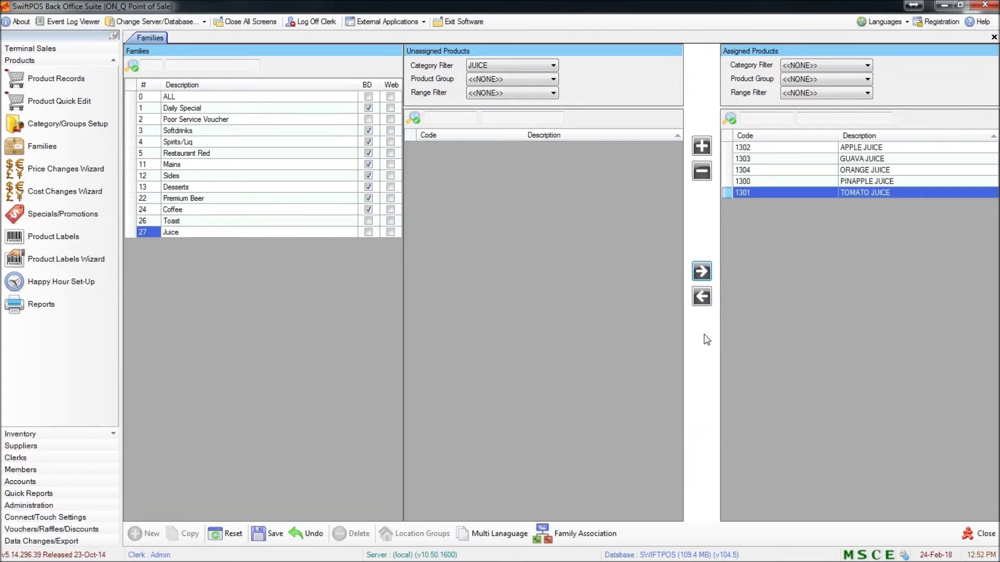
{"action": "left_click", "coordinate": [701, 297]}
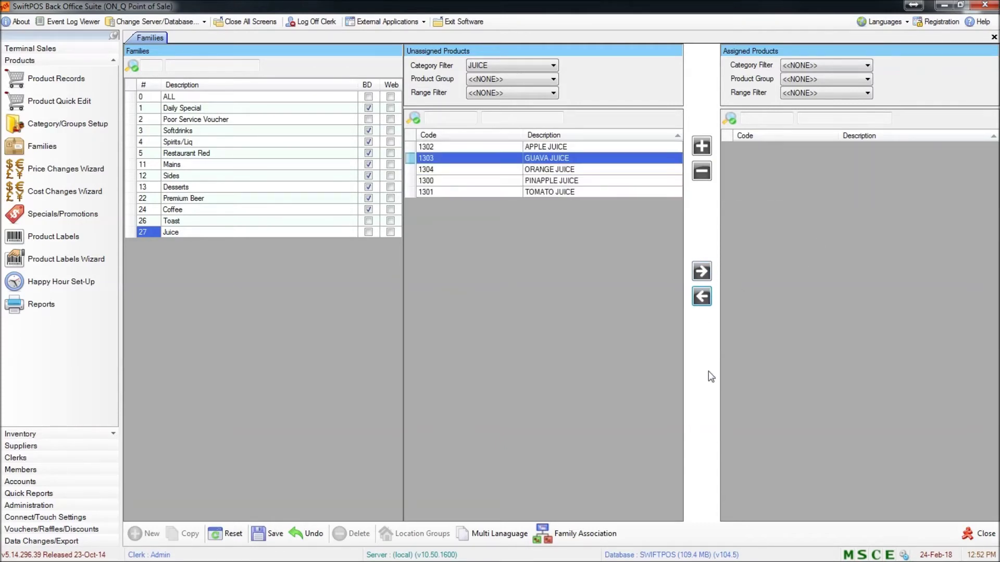
{"action": "left_click", "coordinate": [701, 272]}
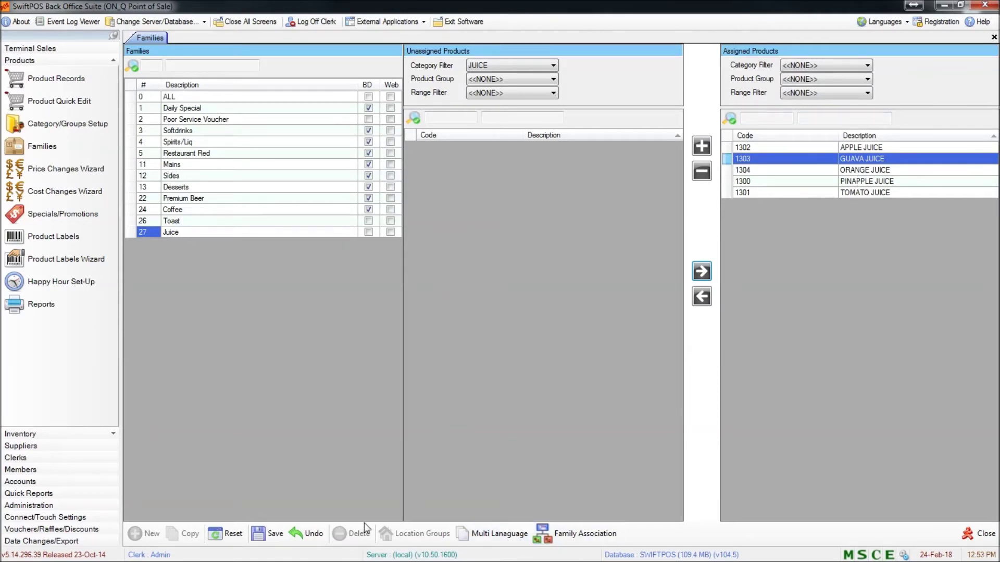
{"action": "left_click", "coordinate": [270, 534]}
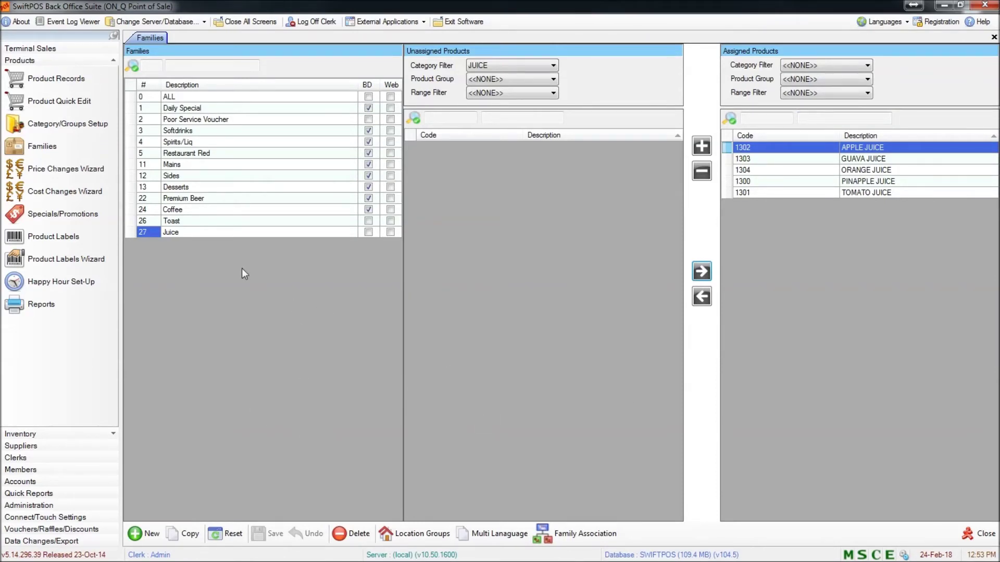
Step: Check the Toast and Softdrinks products, then delete the Softdrinks family and confirm
{"action": "left_click", "coordinate": [235, 221]}
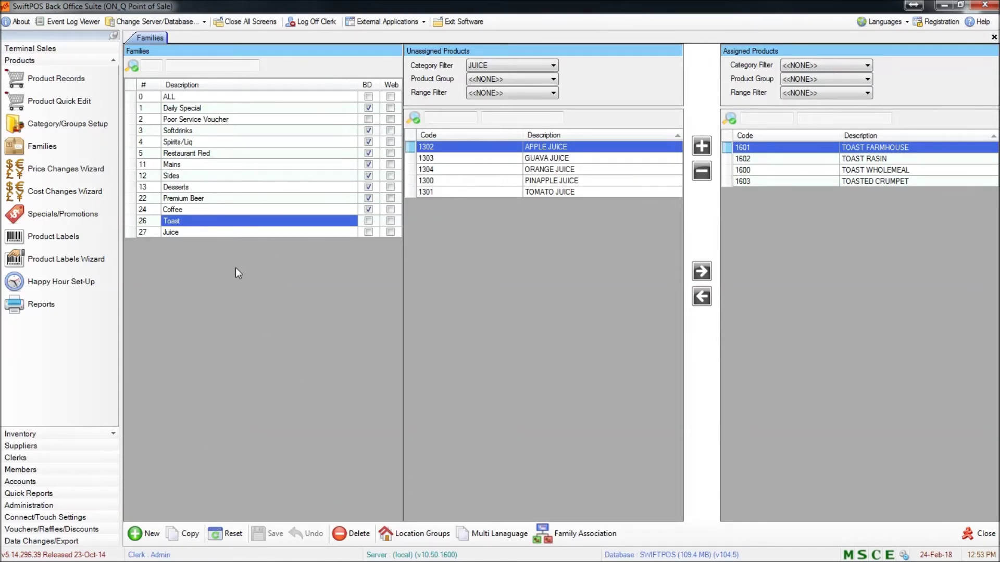
{"action": "left_click", "coordinate": [191, 131]}
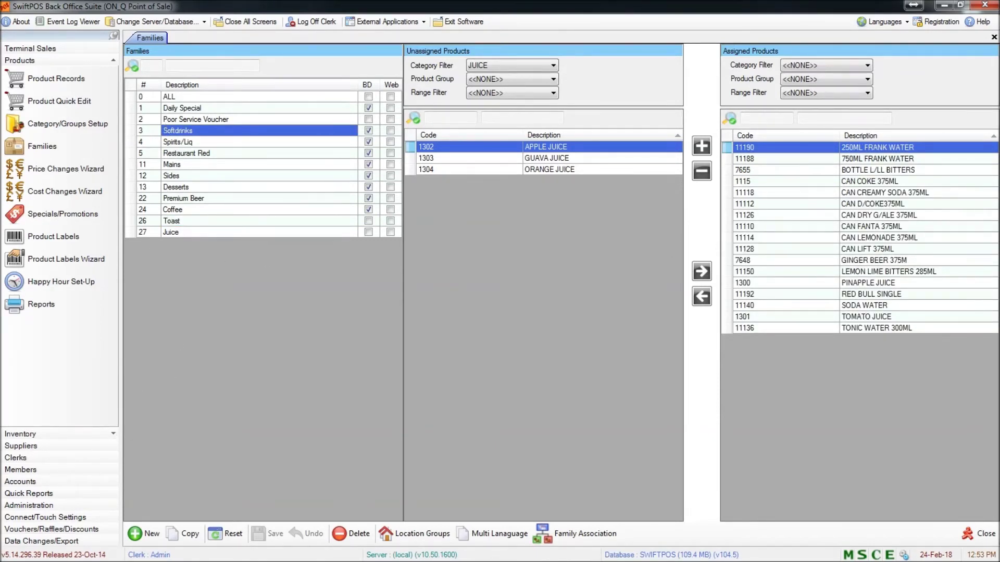
{"action": "left_click", "coordinate": [349, 537]}
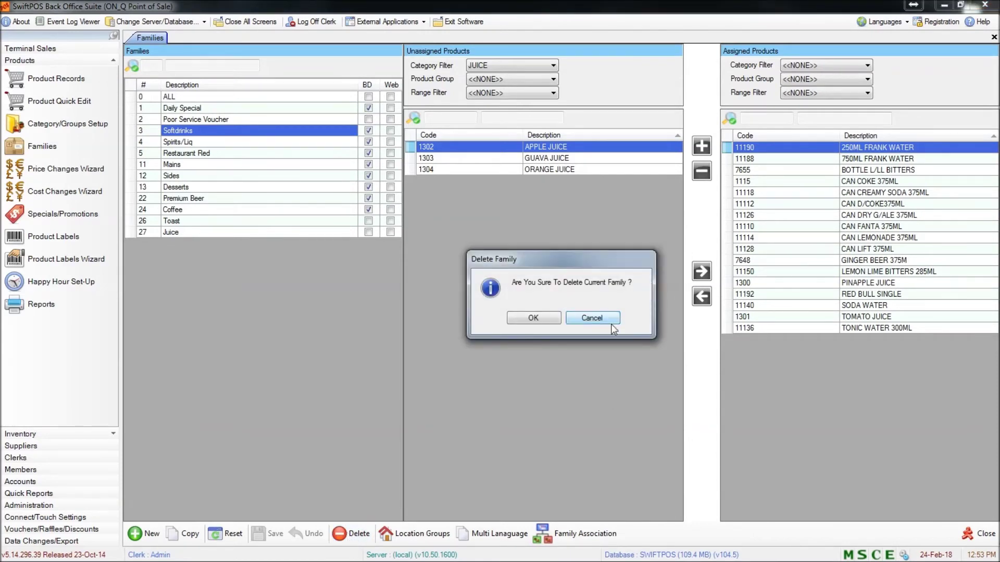
{"action": "left_click", "coordinate": [534, 318]}
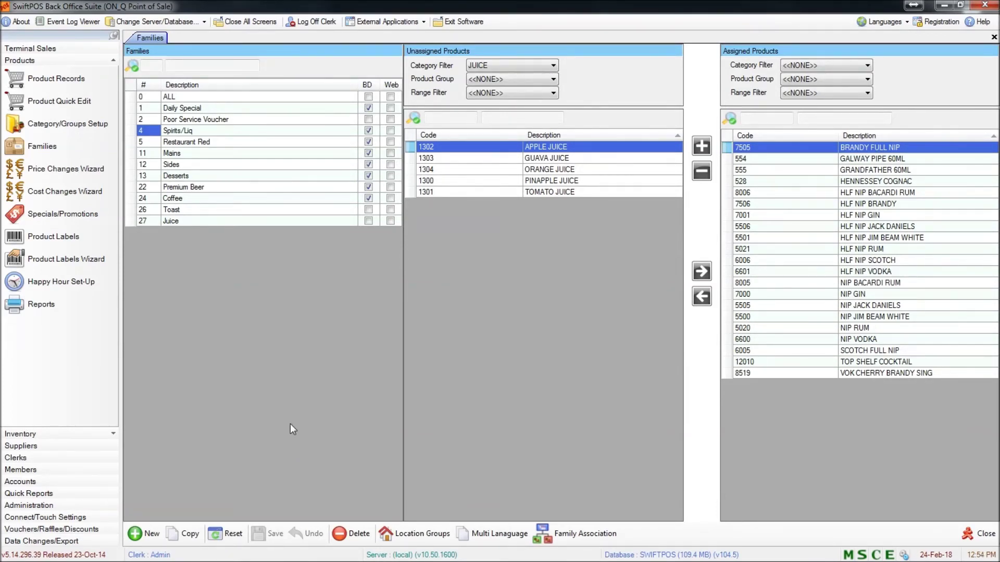
{"action": "left_click", "coordinate": [198, 188]}
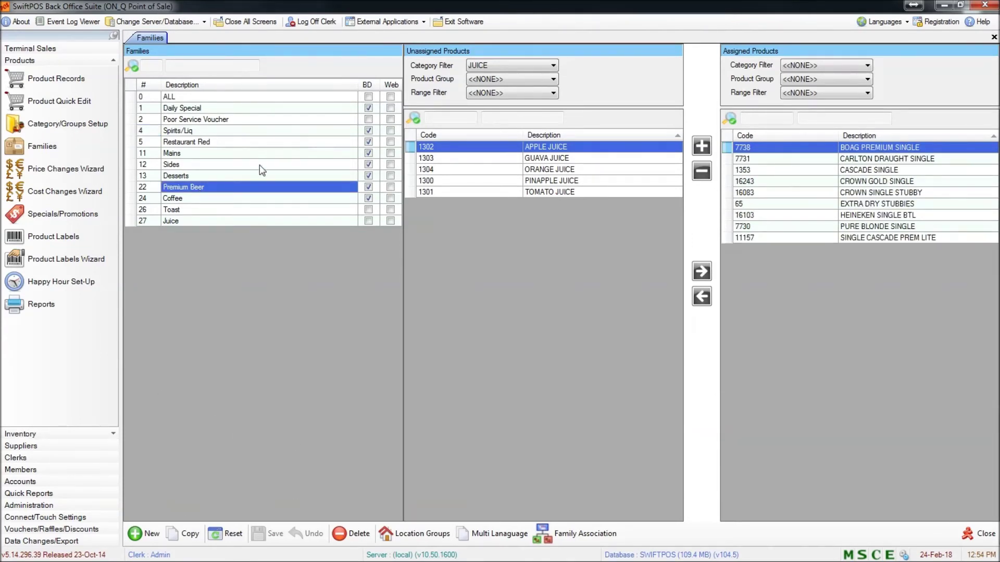
{"action": "left_click", "coordinate": [345, 532]}
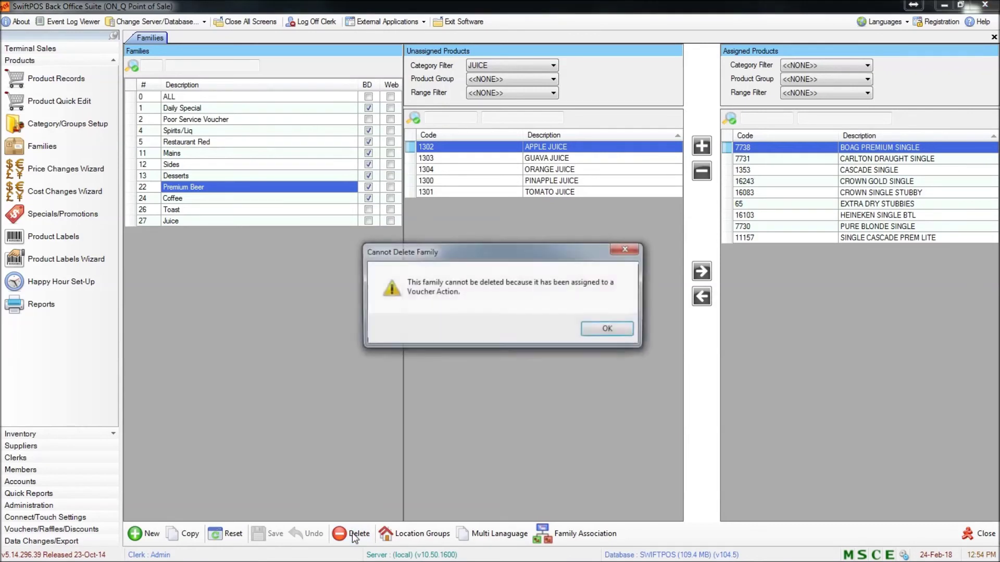
{"action": "left_click_drag", "start_coordinate": [563, 257], "coordinate": [603, 191]}
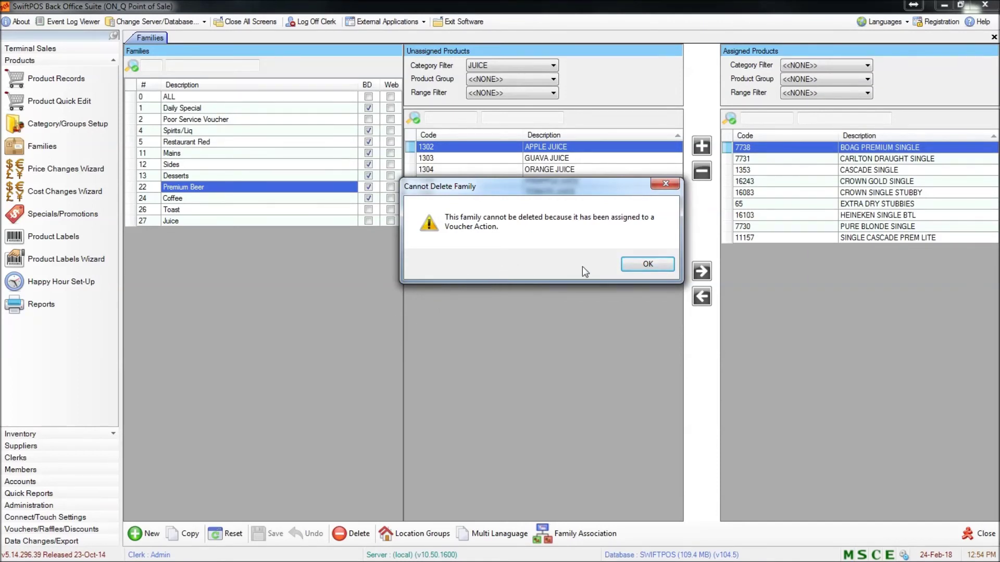
{"action": "left_click", "coordinate": [648, 265]}
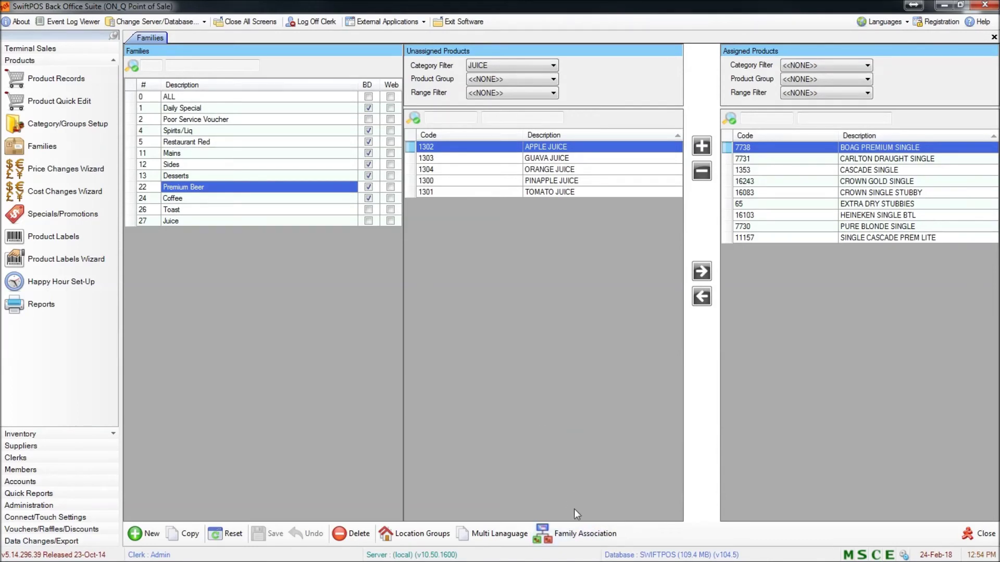
{"action": "left_click", "coordinate": [594, 533]}
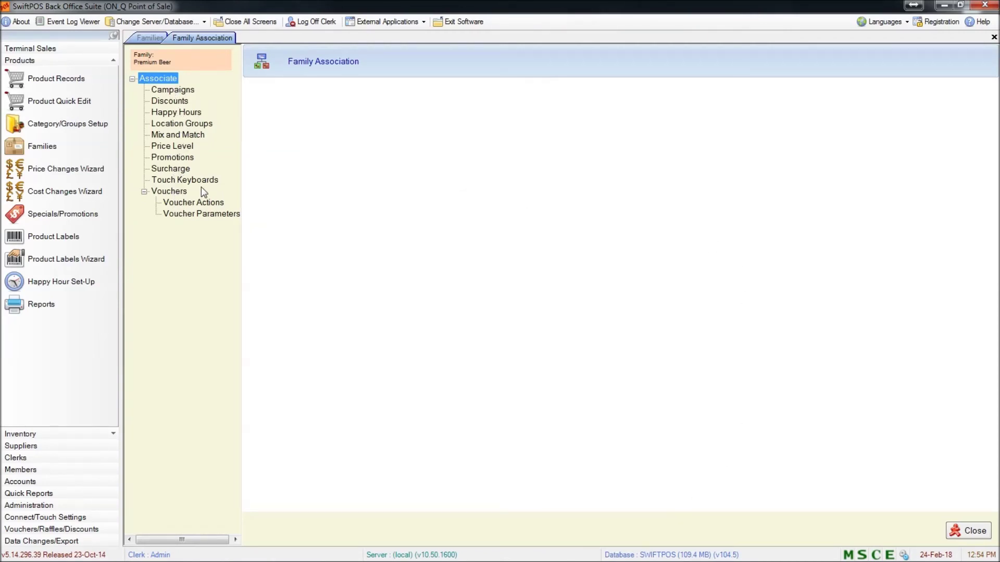
{"action": "key", "text": "Down"}
{"action": "left_click", "coordinate": [174, 103]}
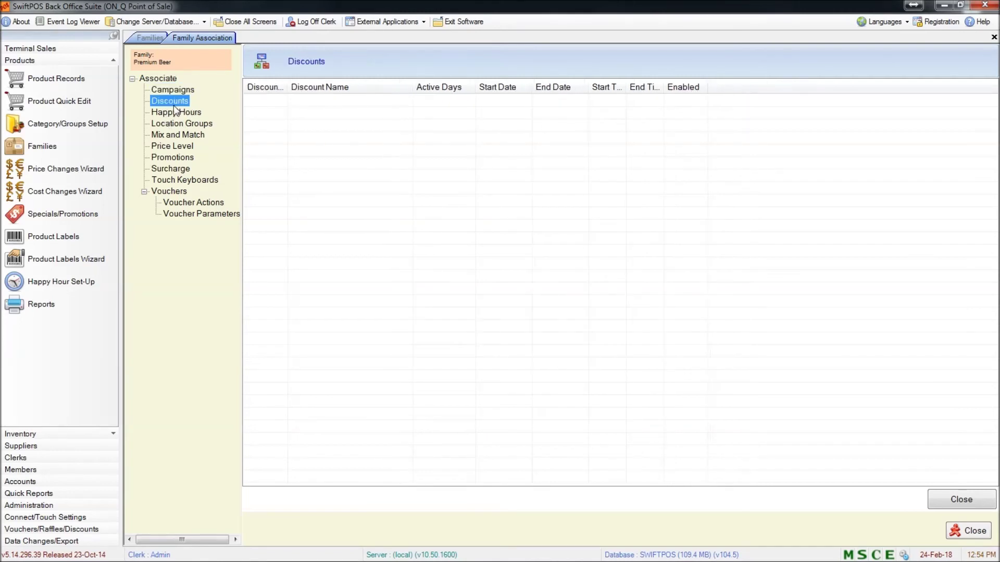
{"action": "left_click", "coordinate": [174, 114]}
{"action": "left_click", "coordinate": [180, 124]}
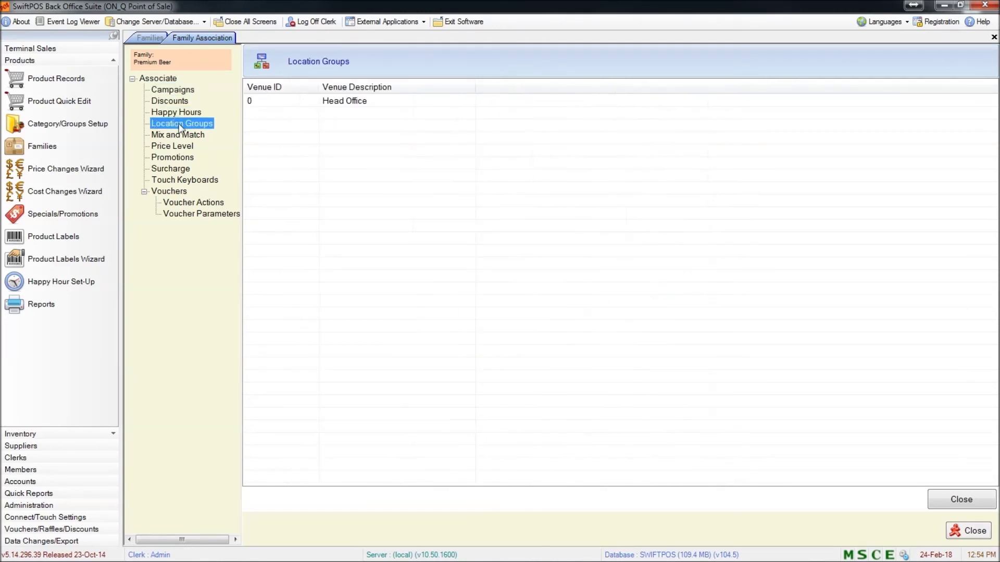
{"action": "left_click", "coordinate": [193, 146]}
{"action": "left_click", "coordinate": [182, 168]}
{"action": "left_click", "coordinate": [186, 157]}
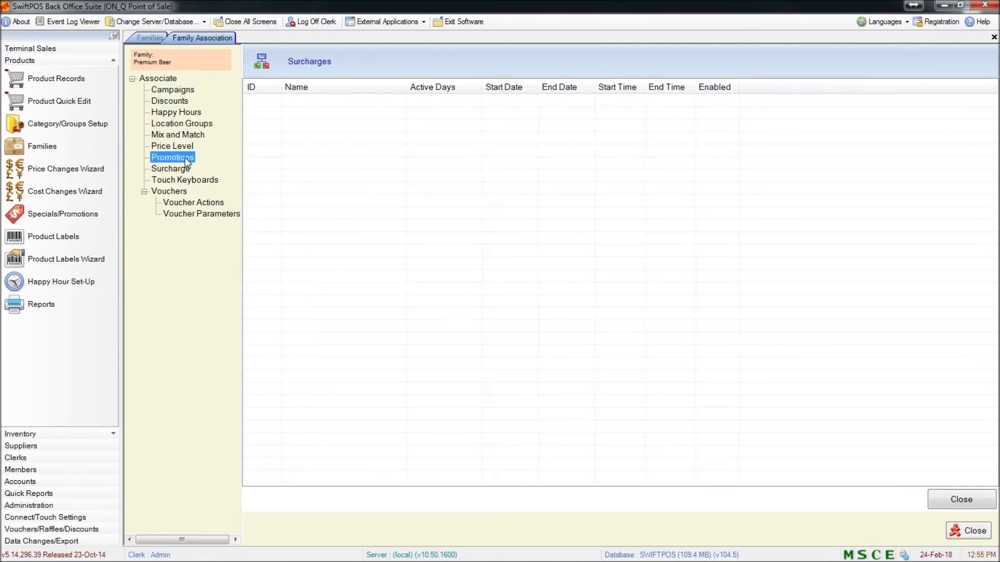
{"action": "left_click", "coordinate": [198, 205]}
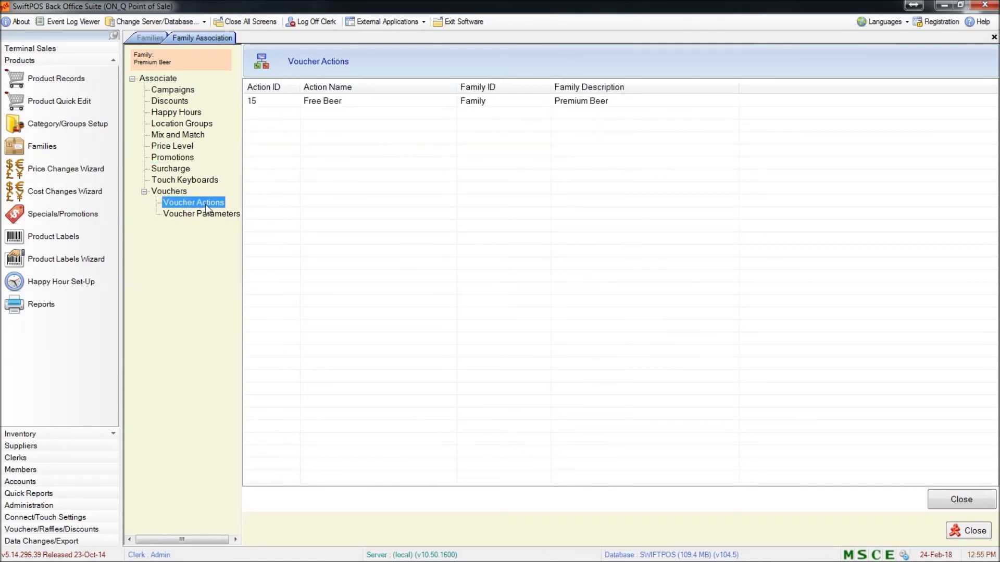
{"action": "left_click", "coordinate": [208, 215]}
{"action": "left_click", "coordinate": [209, 204]}
{"action": "left_click", "coordinate": [970, 530]}
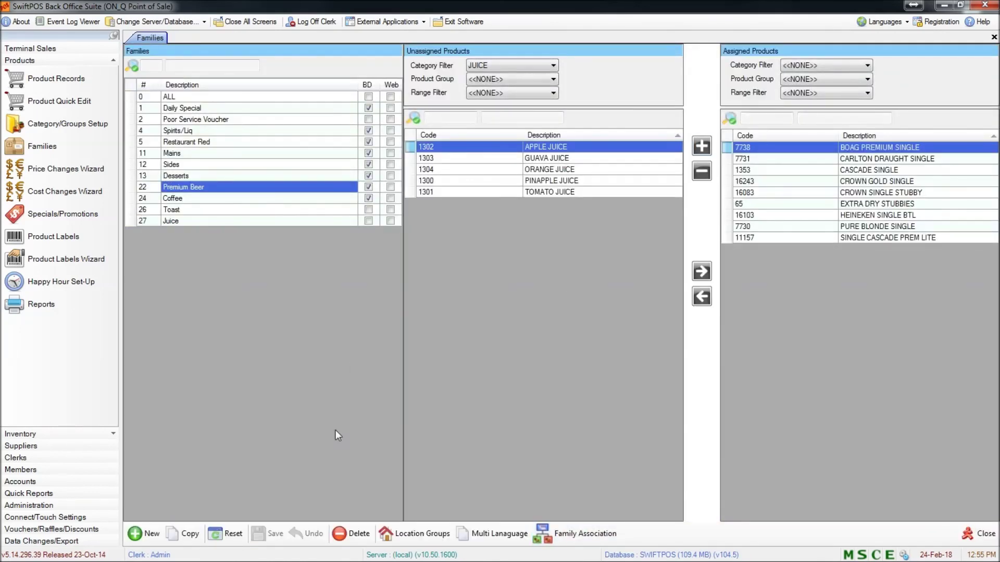
Step: Confirm Juice holds all five juice products, codes 1300–1304, after viewing Toast
{"action": "left_click", "coordinate": [198, 220]}
{"action": "left_click", "coordinate": [203, 210]}
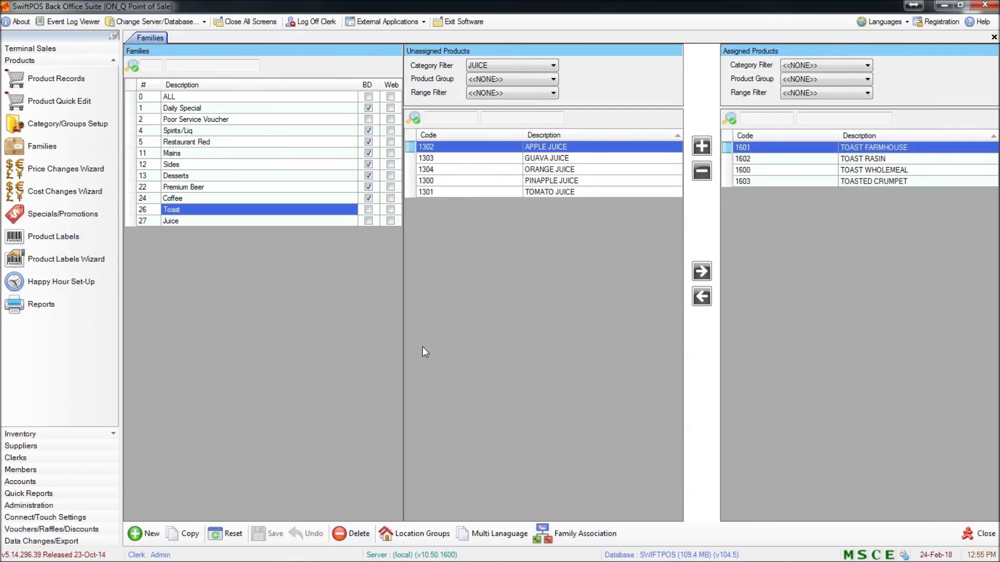
{"action": "key", "text": "Down"}
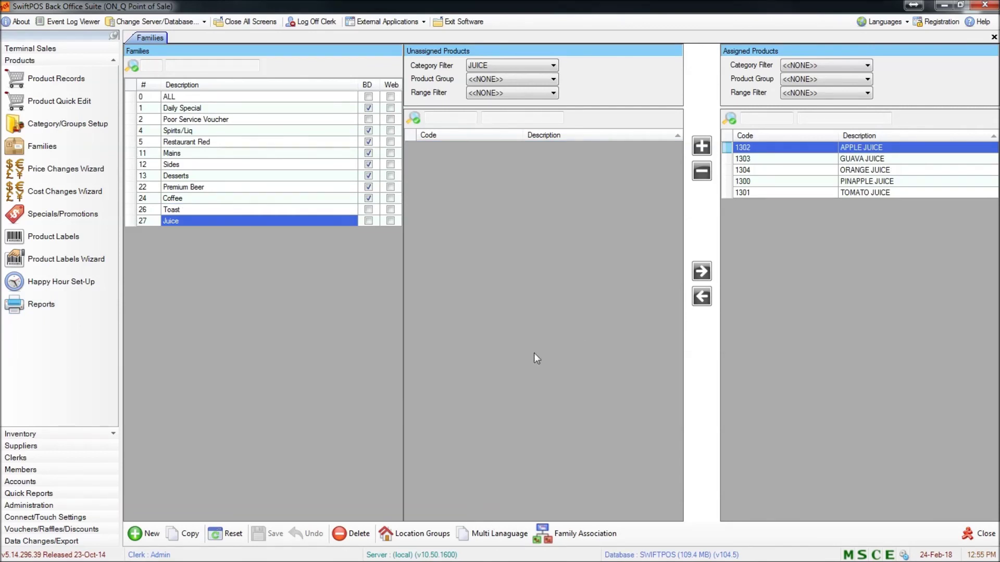